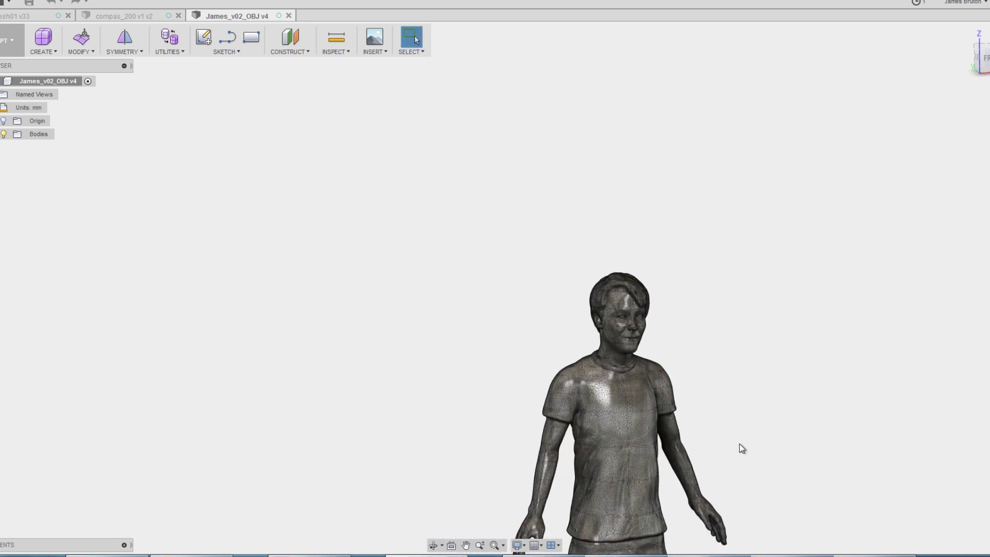
Zoom in and orbit around the scanned full-body figure to a three-quarter view.
scroll(740, 449, up, 5)
shift+middle_drag(740, 448, 647, 336)
shift+middle_drag(633, 370, 655, 379)
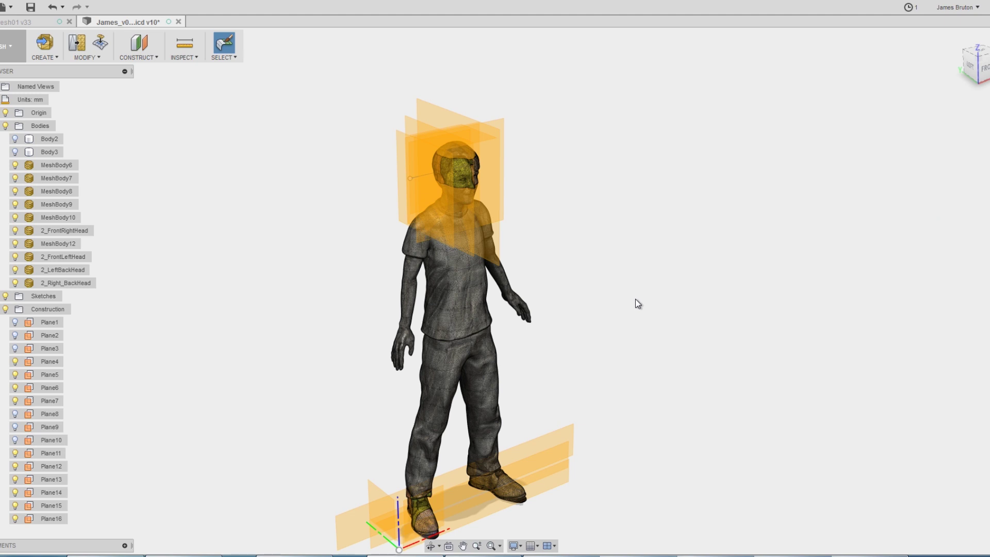
Inspect the 2_FrontLeftHead body from a side view of the head.
shift+middle_drag(613, 292, 515, 250)
click(465, 162)
scroll(465, 161, up, 3)
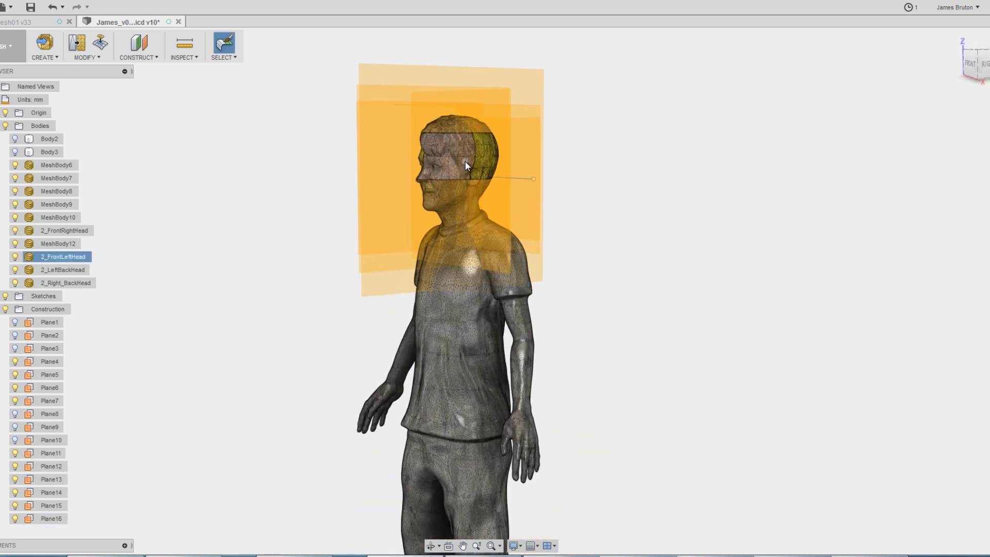
click(583, 211)
middle_drag(650, 194, 534, 179)
Check MeshBody12's shoulder region, then view the figure's other side, legs and front.
click(603, 293)
click(698, 259)
mouse_move(699, 258)
shift+middle_down()
mouse_move(751, 276)
mouse_move(788, 268)
mouse_move(698, 261)
shift+middle_up()
scroll(626, 254, down, 2)
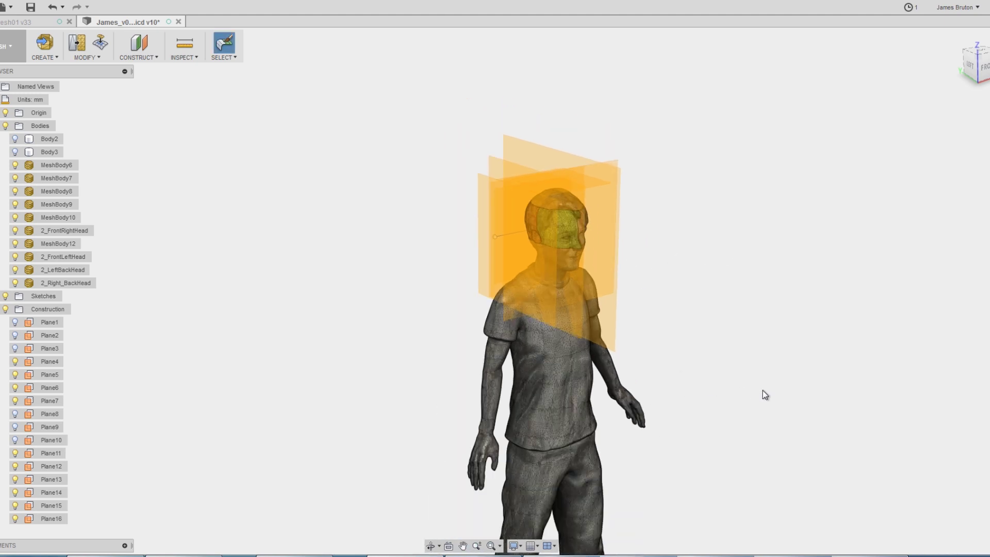
middle_drag(719, 497, 713, 446)
scroll(567, 183, up, 4)
shift+middle_drag(781, 271, 762, 236)
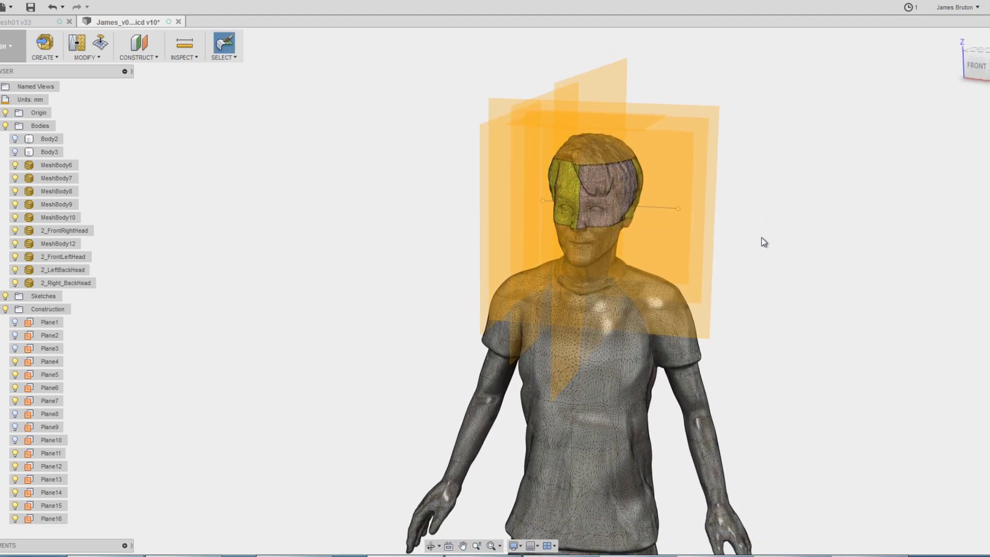
Hide all construction planes and look down on the split head.
scroll(784, 304, down, 3)
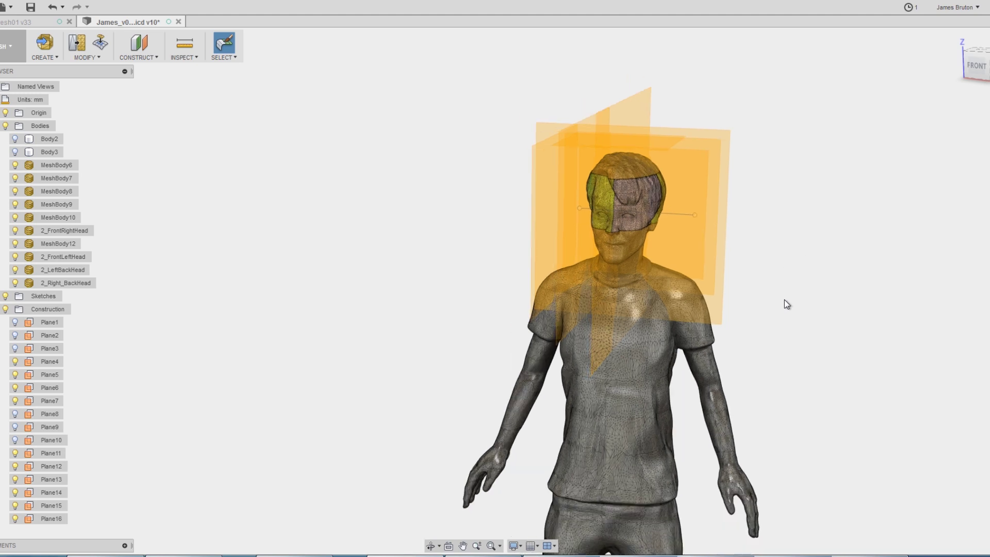
middle_drag(784, 304, 694, 227)
scroll(740, 272, down, 4)
middle_drag(741, 271, 580, 162)
scroll(651, 171, up, 4)
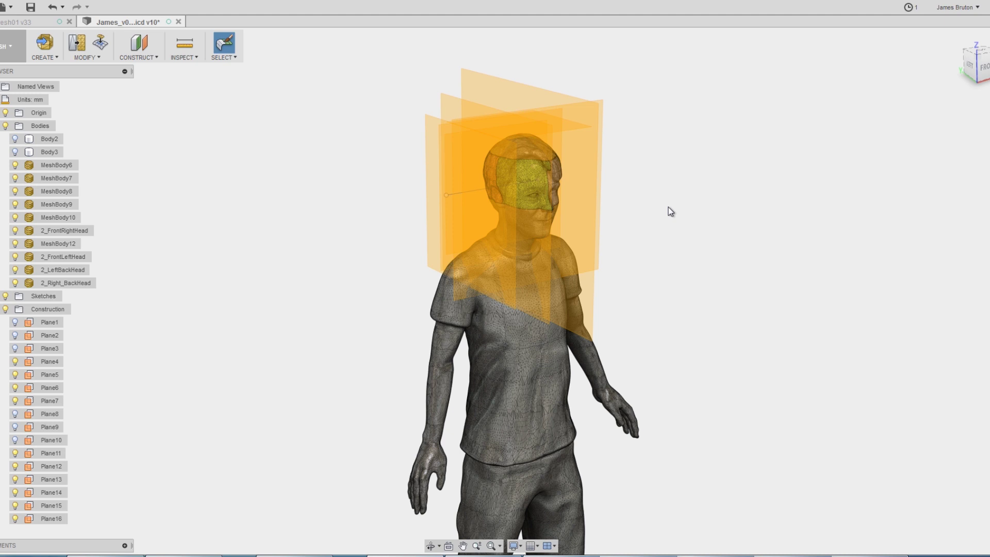
click(5, 309)
scroll(518, 182, up, 3)
shift+middle_drag(627, 223, 747, 234)
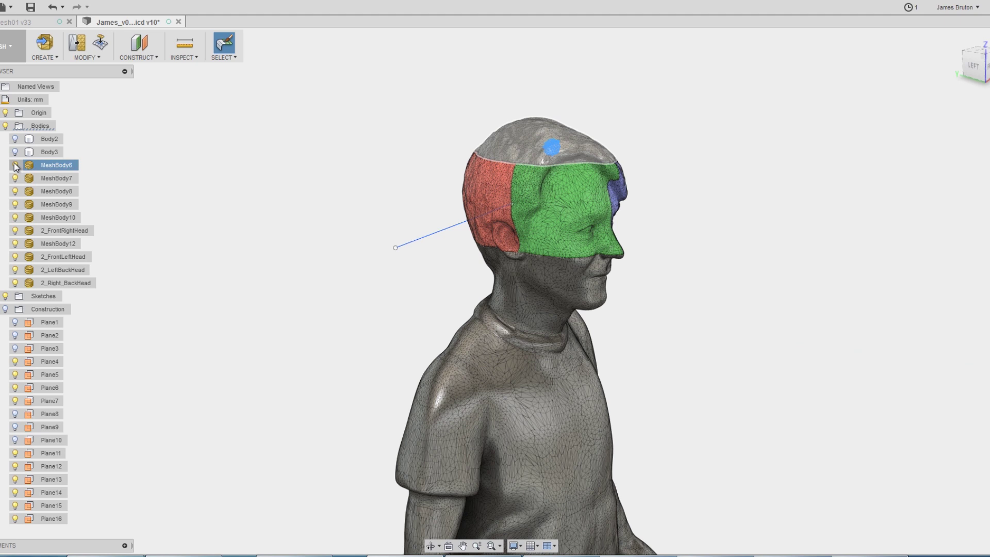
View the red, green and blue head quarters from top-down, then from the side.
shift+middle_drag(627, 135, 567, 138)
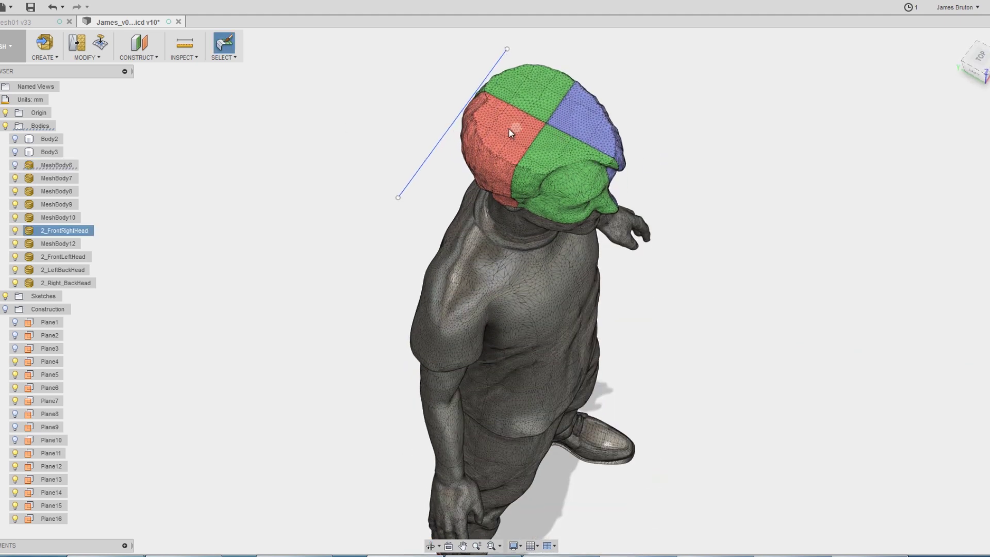
scroll(542, 125, up, 3)
scroll(738, 199, down, 2)
mouse_move(765, 283)
shift+middle_down()
mouse_move(751, 248)
mouse_move(759, 299)
shift+middle_up()
middle_drag(716, 154, 685, 408)
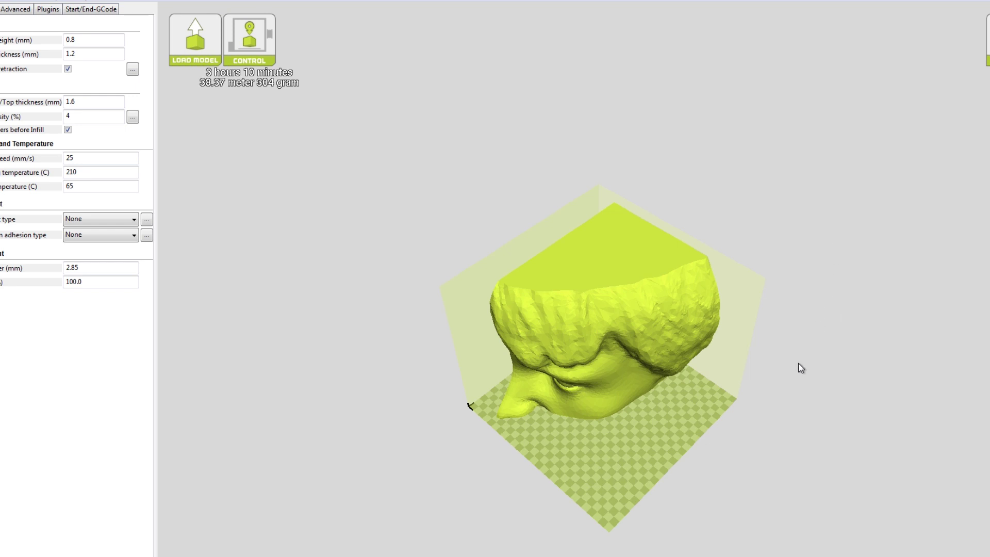
Step the head piece's layer preview from the bottom layers up to the top, then switch back to Normal view.
mouse_move(800, 367)
right_down()
mouse_move(806, 345)
mouse_move(804, 368)
right_up()
scroll(669, 311, up, 5)
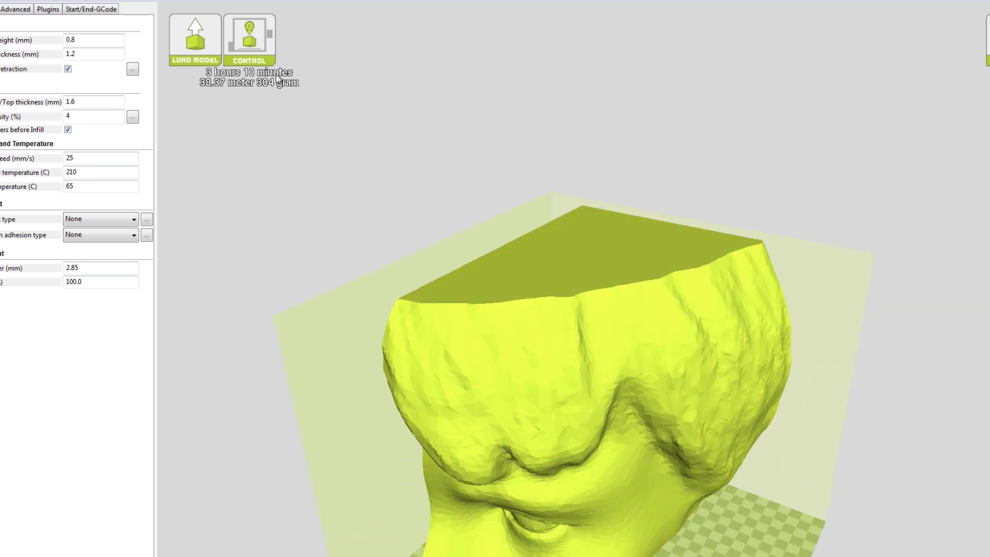
scroll(533, 251, down, 3)
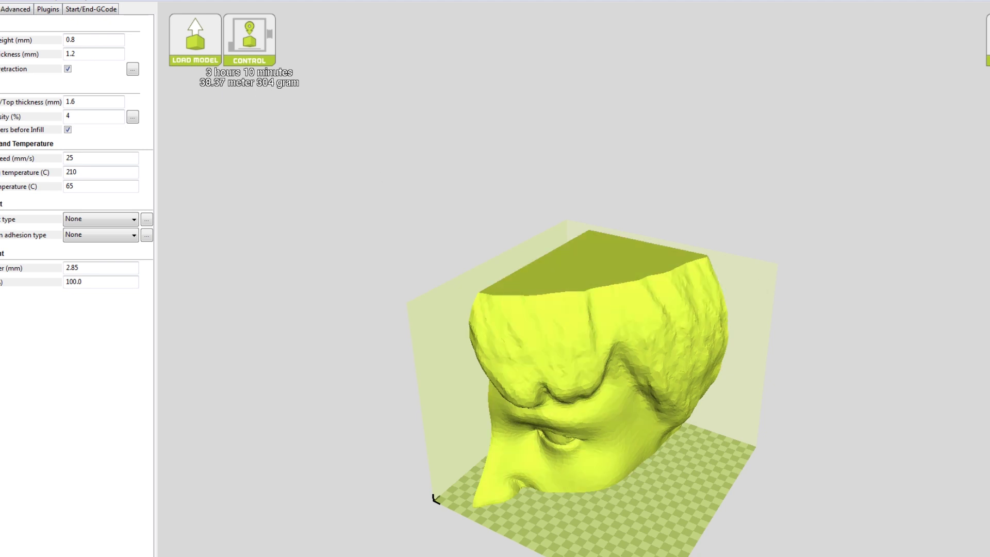
right_drag(763, 301, 768, 315)
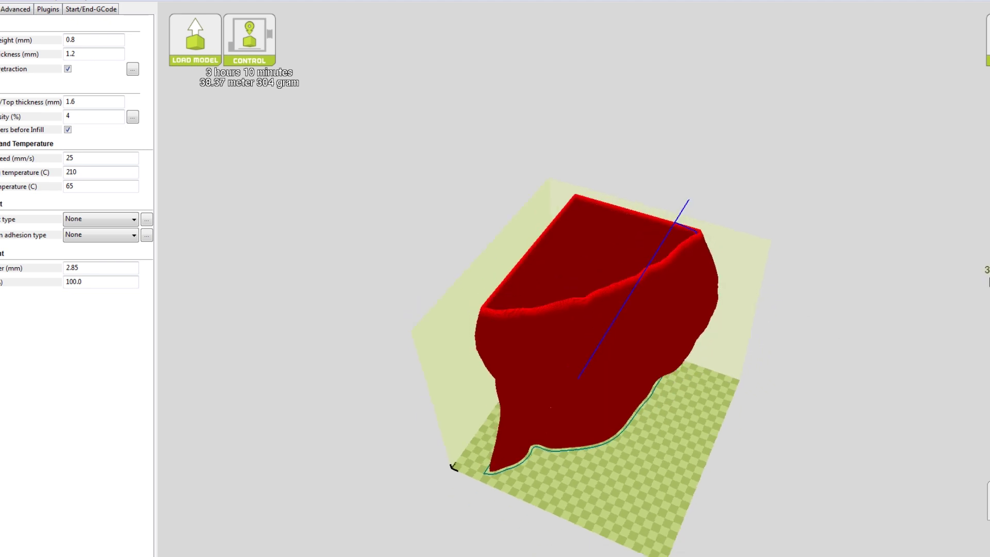
key(Down)
key(Down)
key(Down)
key(Down)
key(Down)
key(Down)
key(Down)
key(Down)
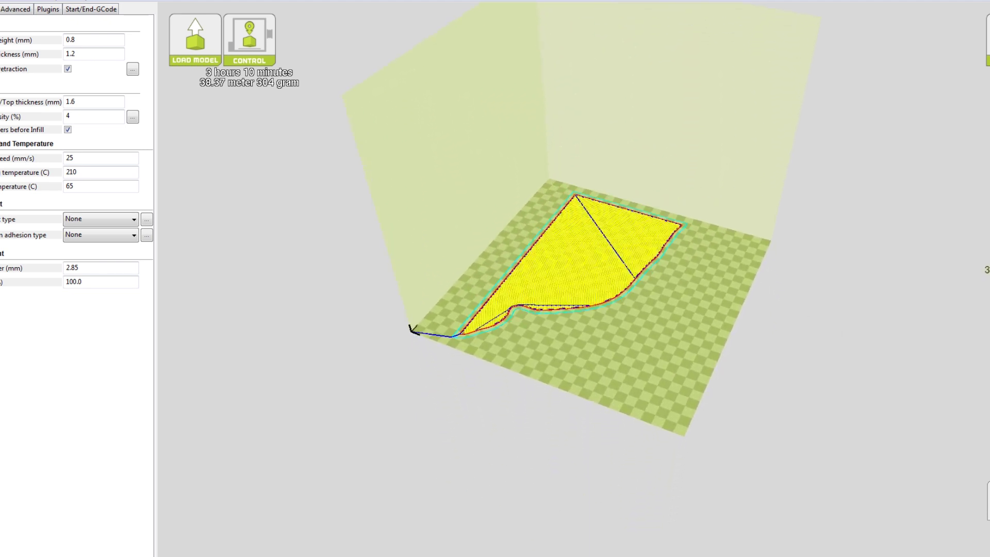
key(Up)
key(Up)
key(Up)
key(Up)
key(Up)
key(Up)
key(Up)
key(Up)
key(Up)
key(Up)
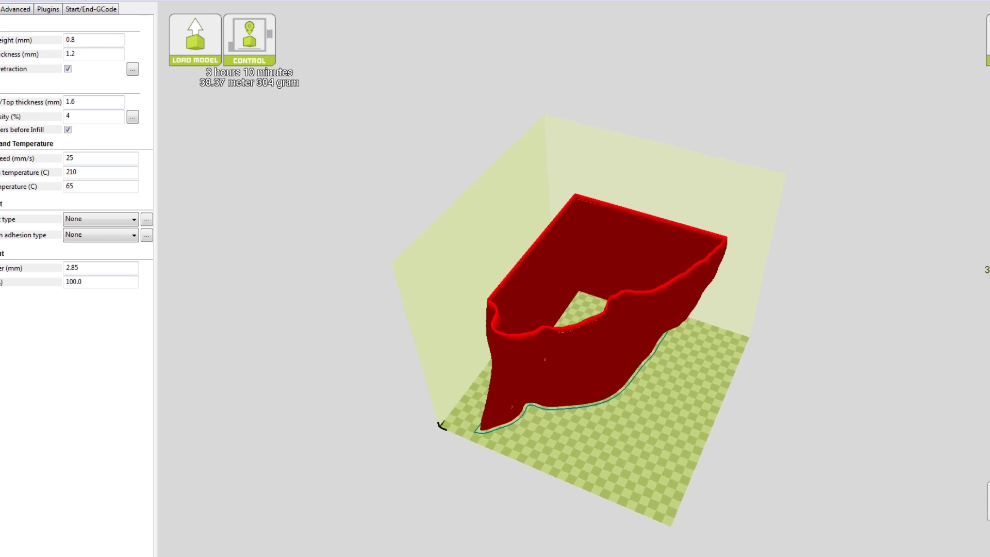
key(Up)
key(Up)
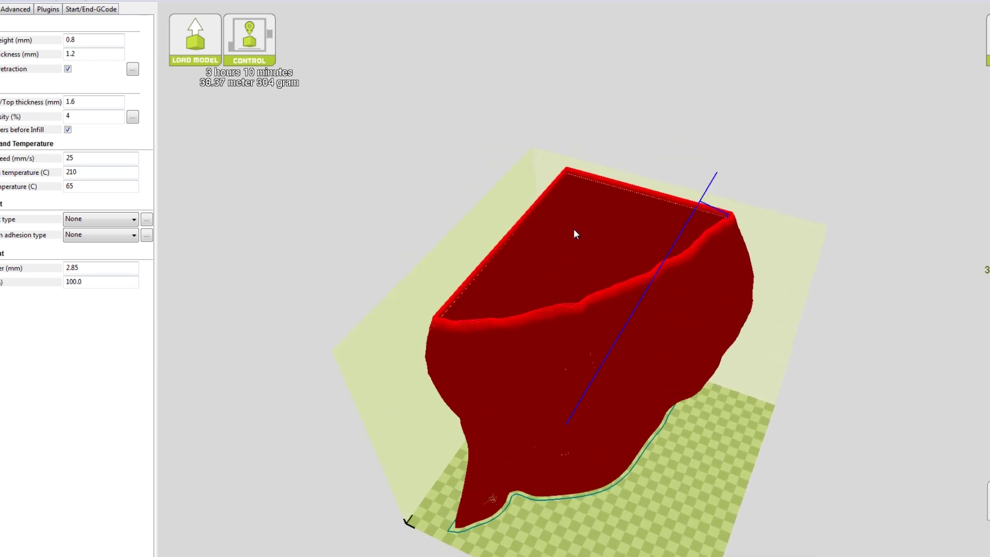
click(975, 96)
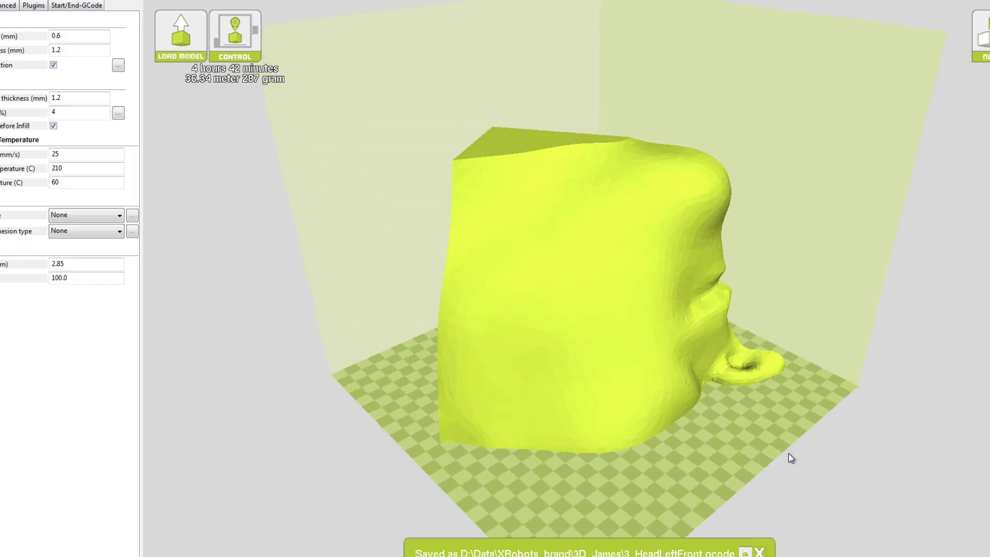
Turn 3_HeadLeftFront to its flat cut side and switch the preview to Layers.
right_drag(739, 446, 645, 446)
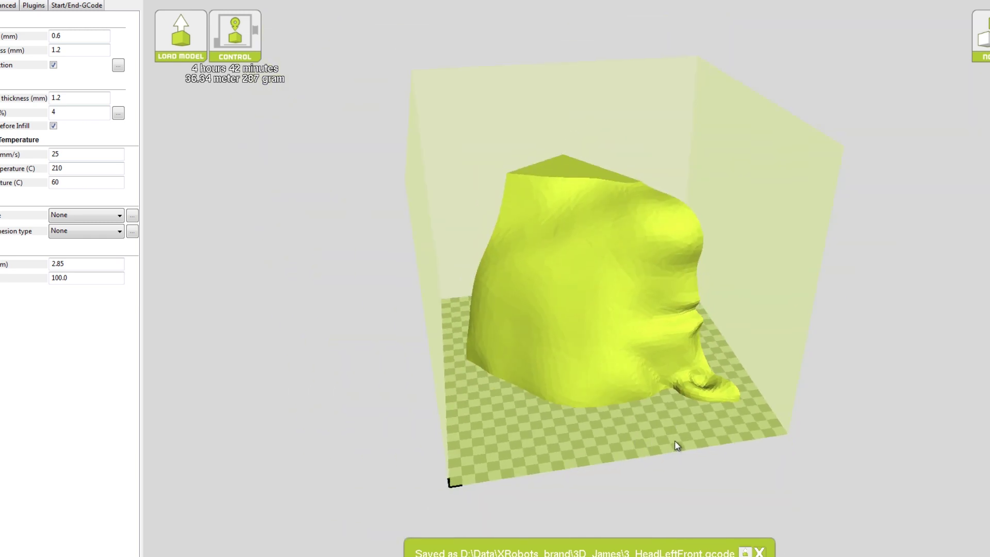
scroll(742, 407, up, 3)
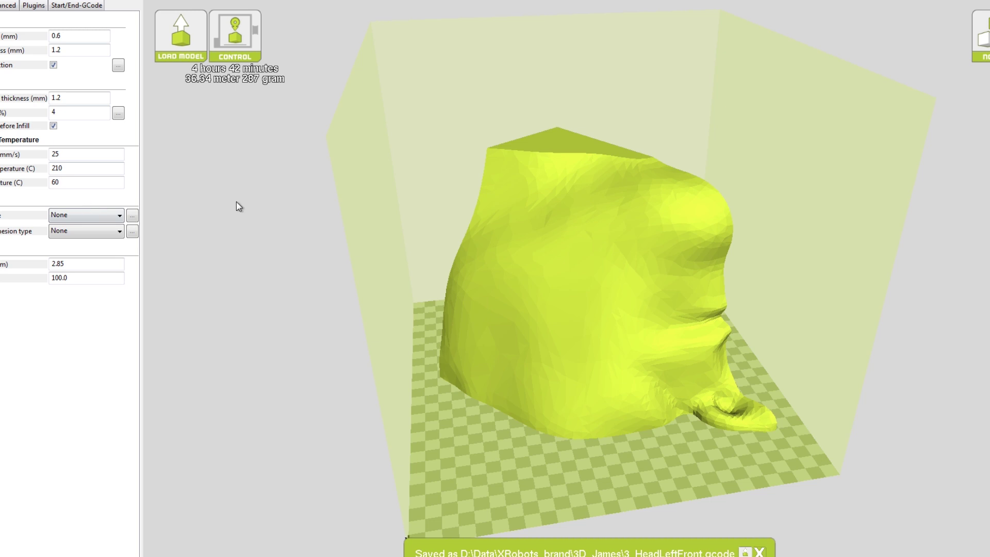
click(982, 39)
click(985, 252)
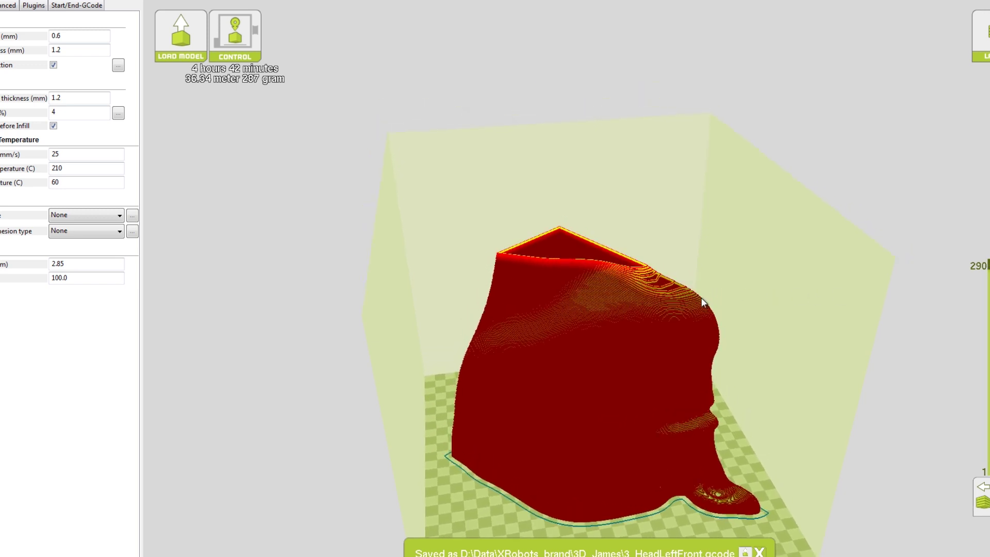
Show only the bottom layers to expose the 4% infill, zooming in closer.
mouse_move(987, 268)
mouse_down()
mouse_move(987, 464)
mouse_move(987, 284)
mouse_move(974, 272)
mouse_up()
scroll(793, 355, up, 3)
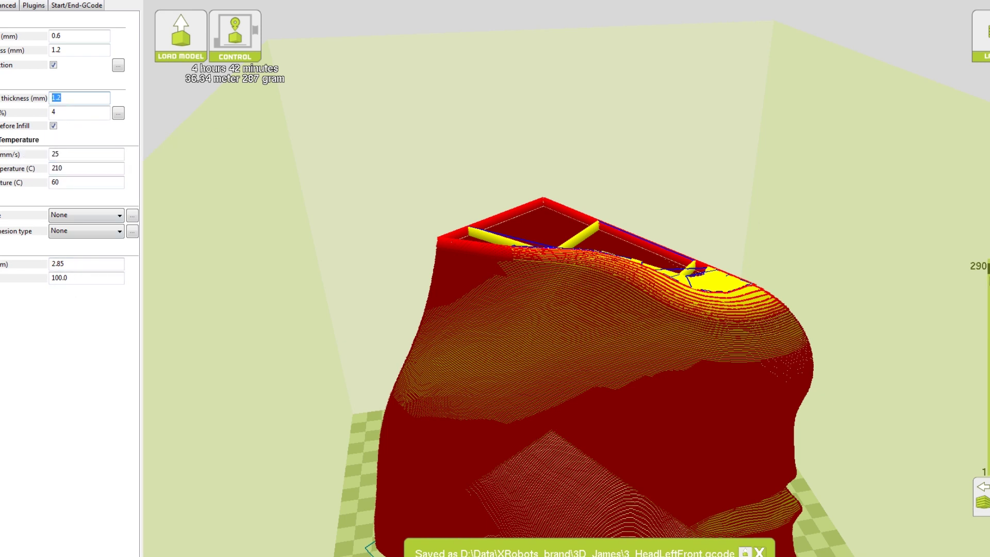
Zoom out, orbit to a low angle, and scrub the layer slider down and up.
scroll(602, 321, down, 5)
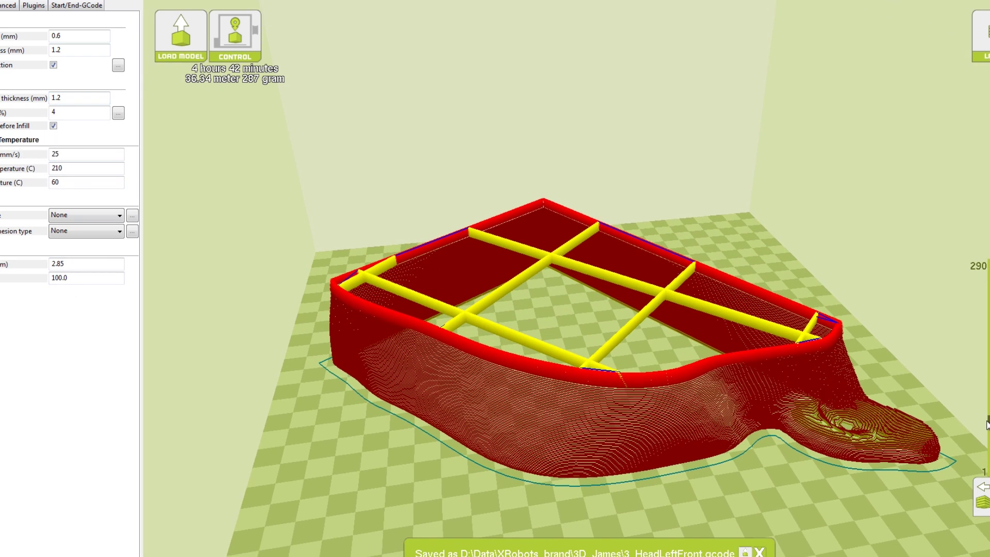
right_drag(850, 329, 918, 316)
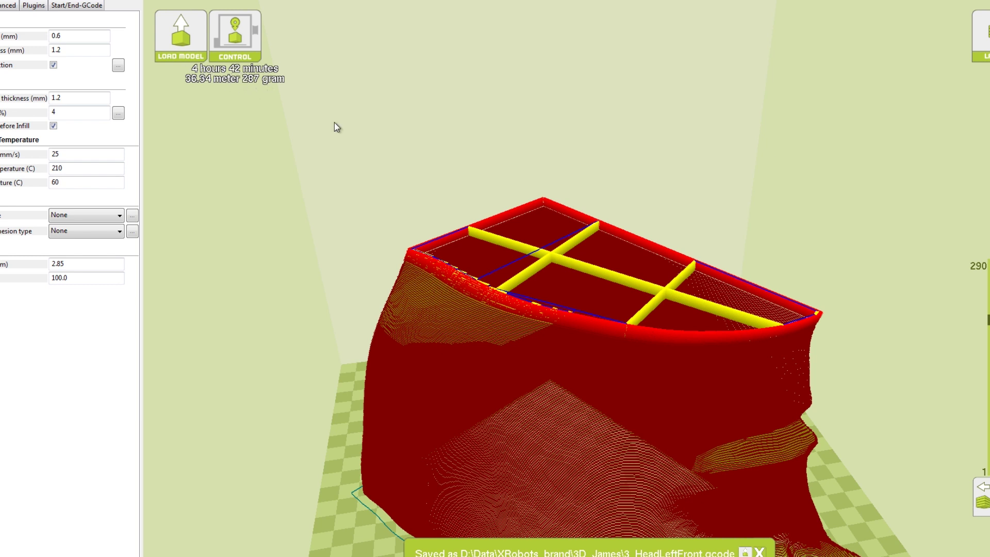
drag(987, 320, 982, 343)
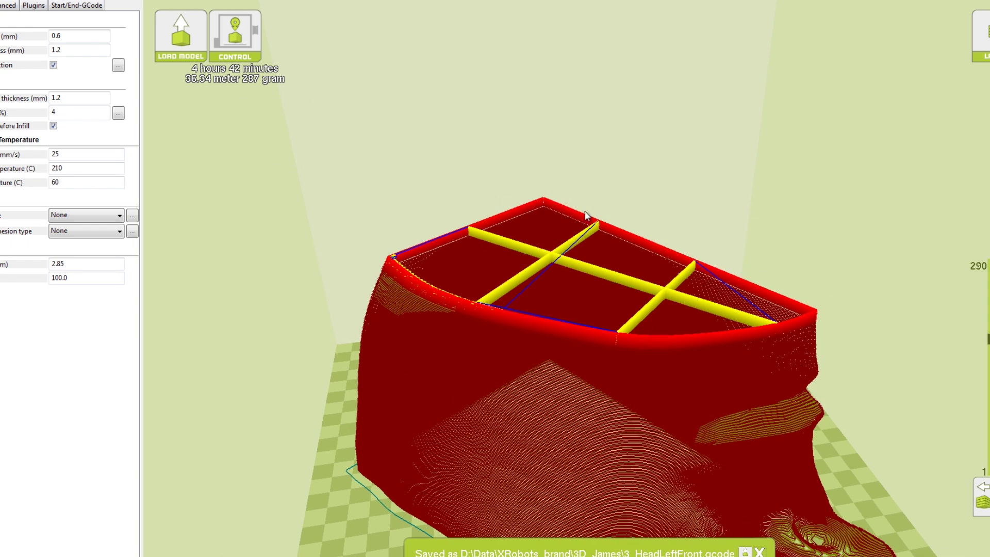
right_drag(628, 222, 954, 361)
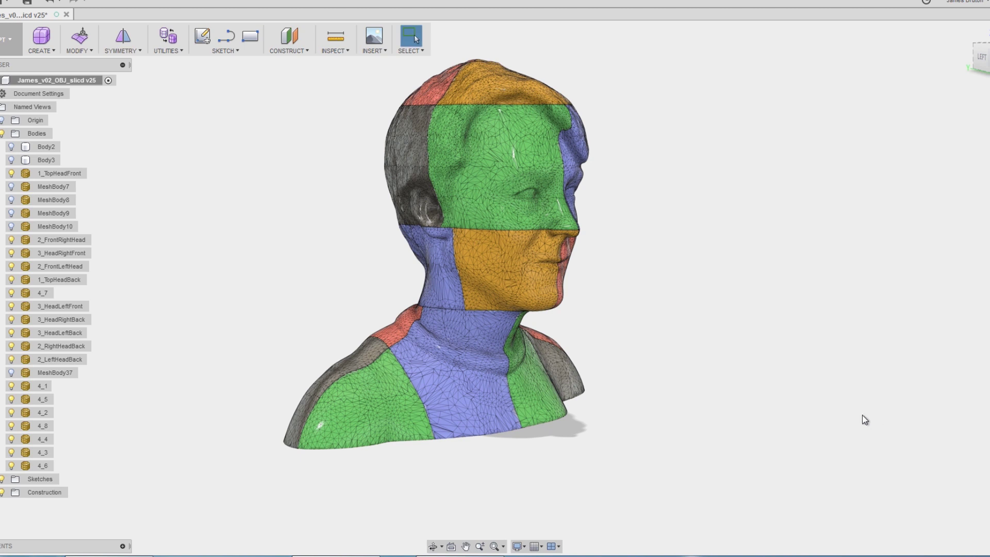
Select the front neck piece 4_3 and the green shoulder piece 4_6.
click(463, 395)
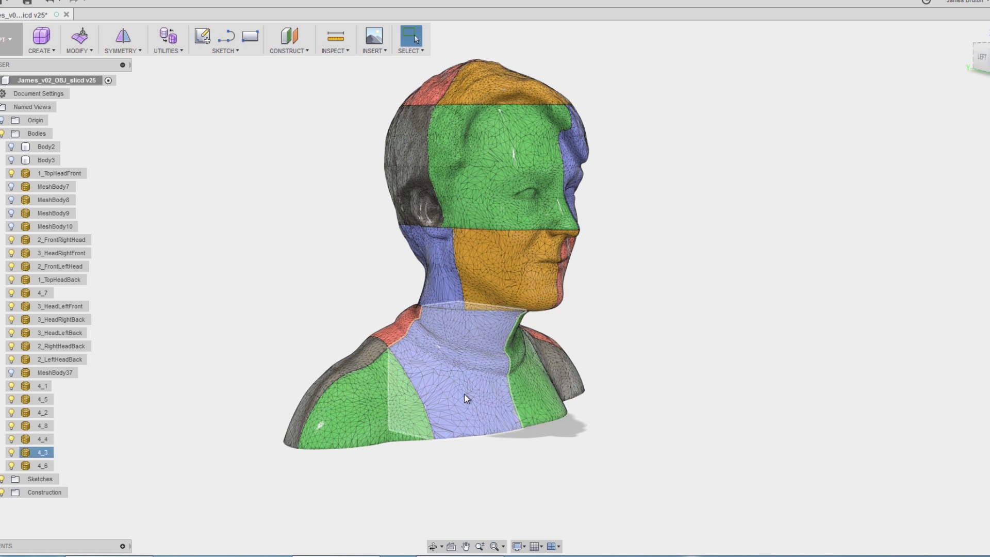
scroll(484, 306, up, 3)
scroll(451, 319, down, 4)
click(362, 348)
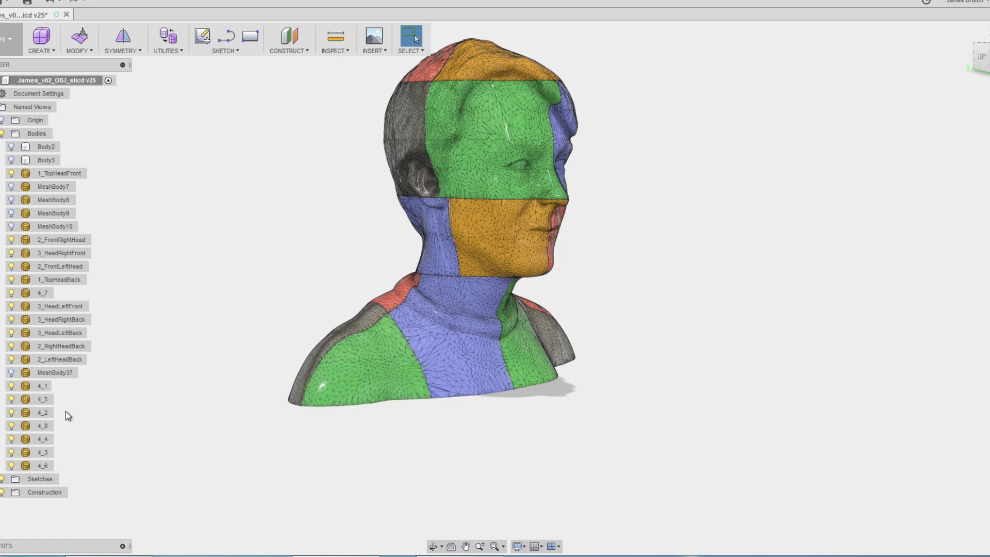
Make MeshBody37 visible, turn the model to face the front, and select MeshBody37.
click(11, 372)
scroll(635, 401, down, 3)
middle_drag(635, 401, 659, 336)
shift+middle_drag(739, 343, 678, 336)
click(549, 332)
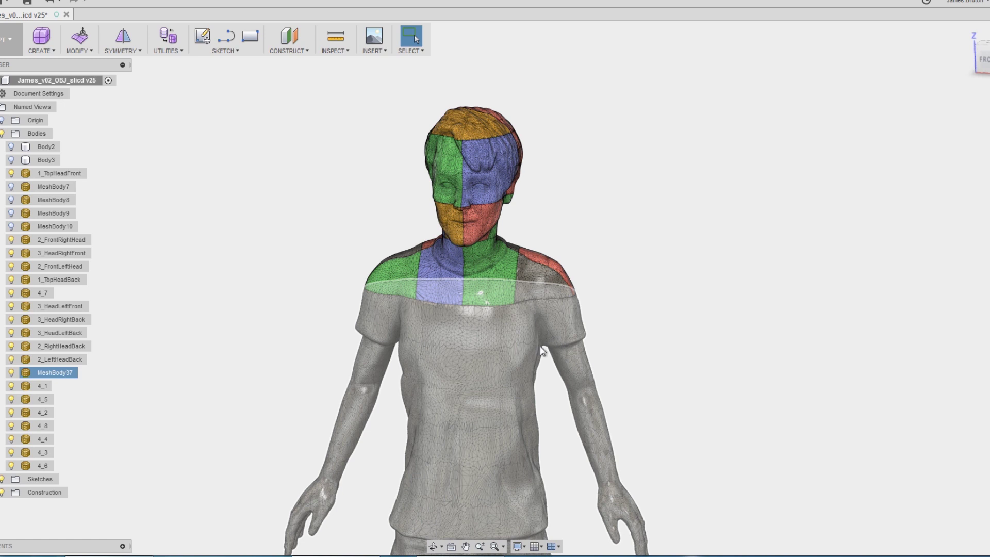